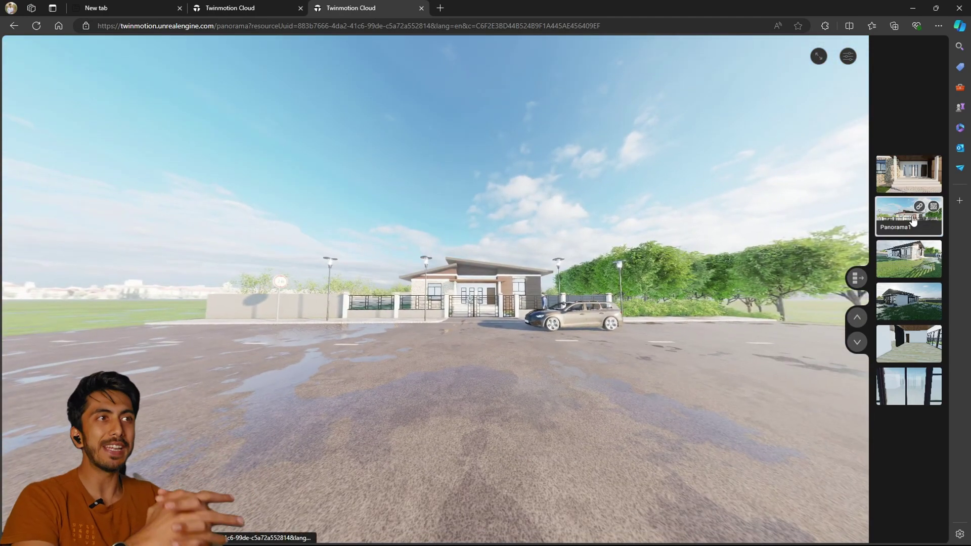
- Step the shared tour through the lawn and street panoramas, ending on the first panorama
click(914, 264)
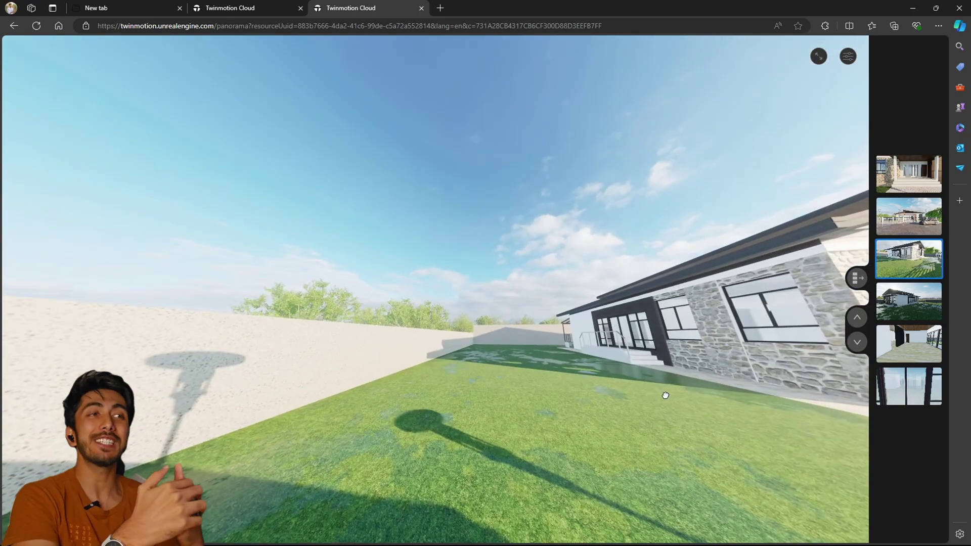
mouse_move(663, 392)
mouse_down()
mouse_move(407, 346)
mouse_move(468, 333)
mouse_up()
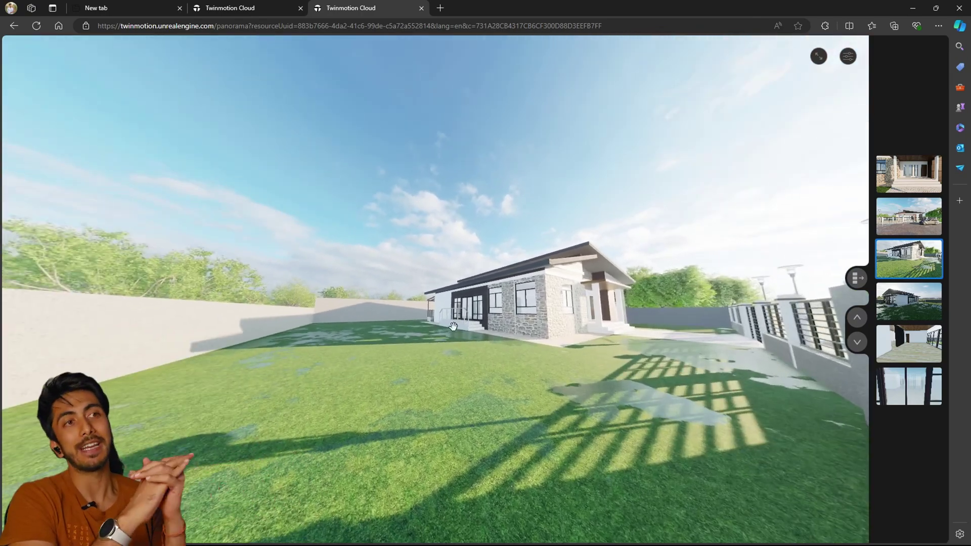
scroll(468, 334, up, 3)
scroll(467, 334, down, 2)
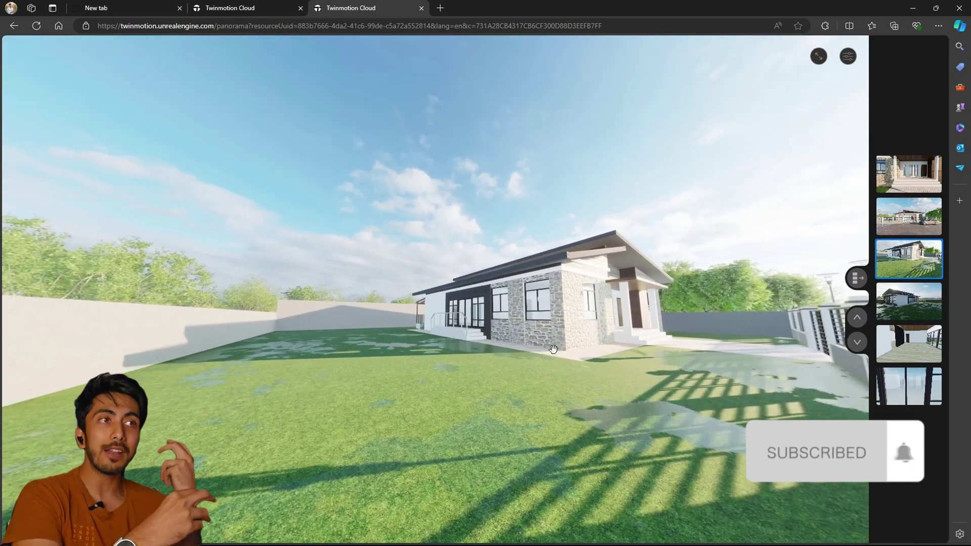
click(856, 322)
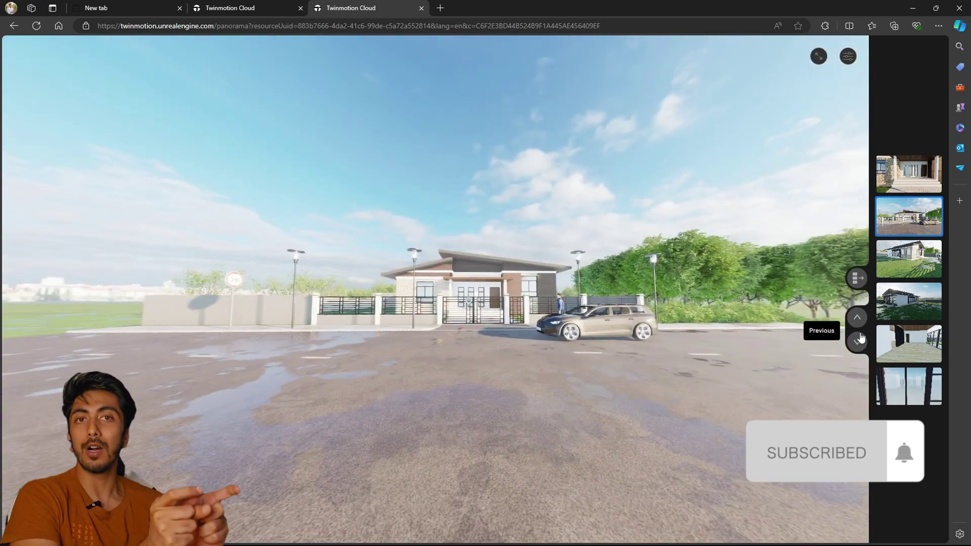
click(858, 342)
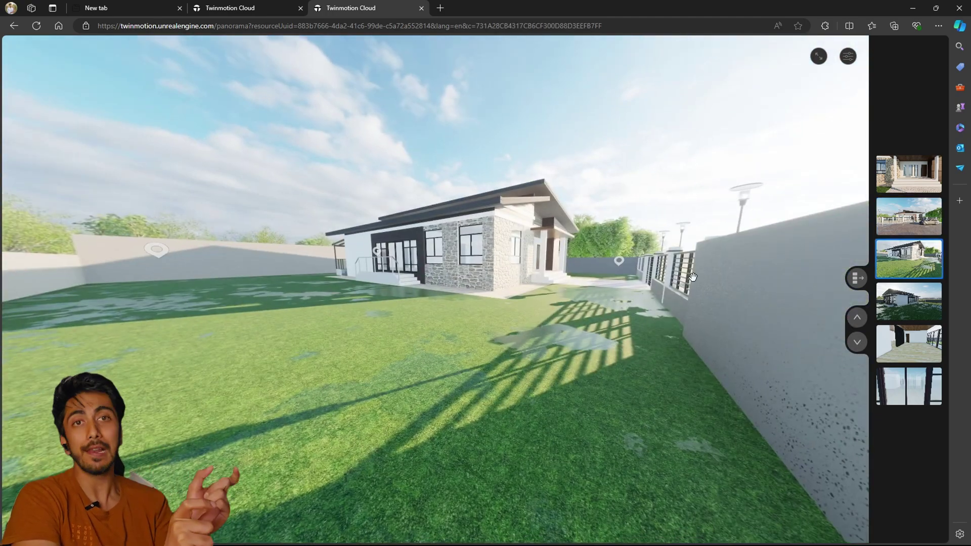
click(619, 264)
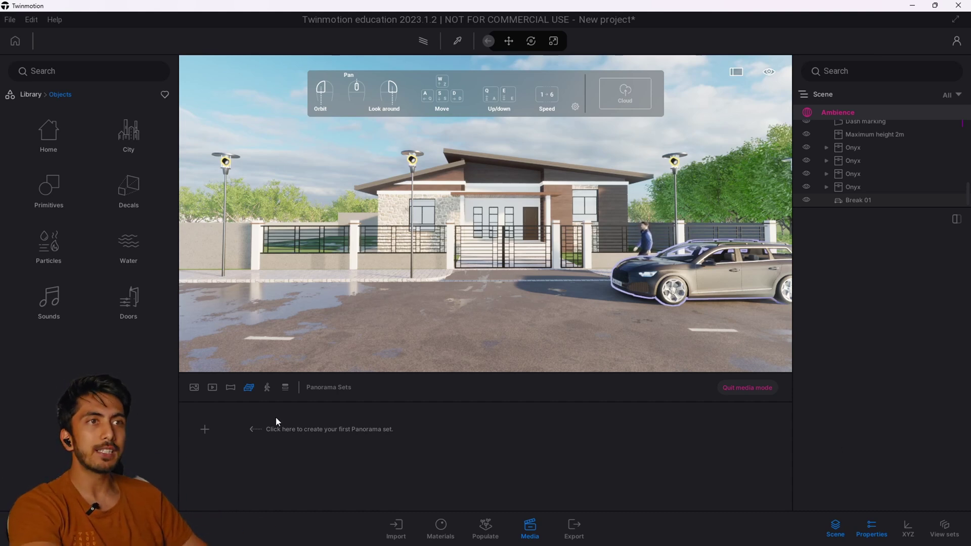
- Create an empty panorama set, then dismiss the picker to show the Panorama1 list
click(214, 431)
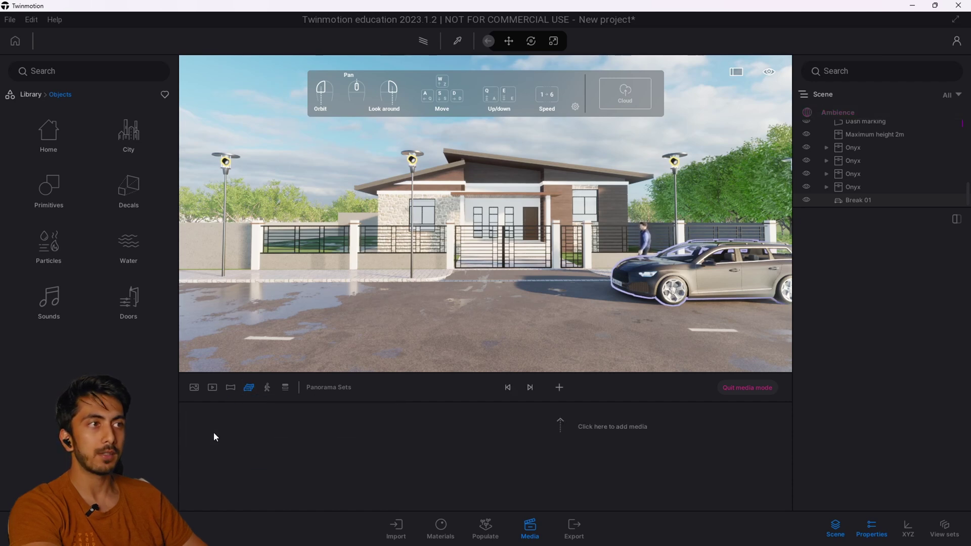
click(559, 387)
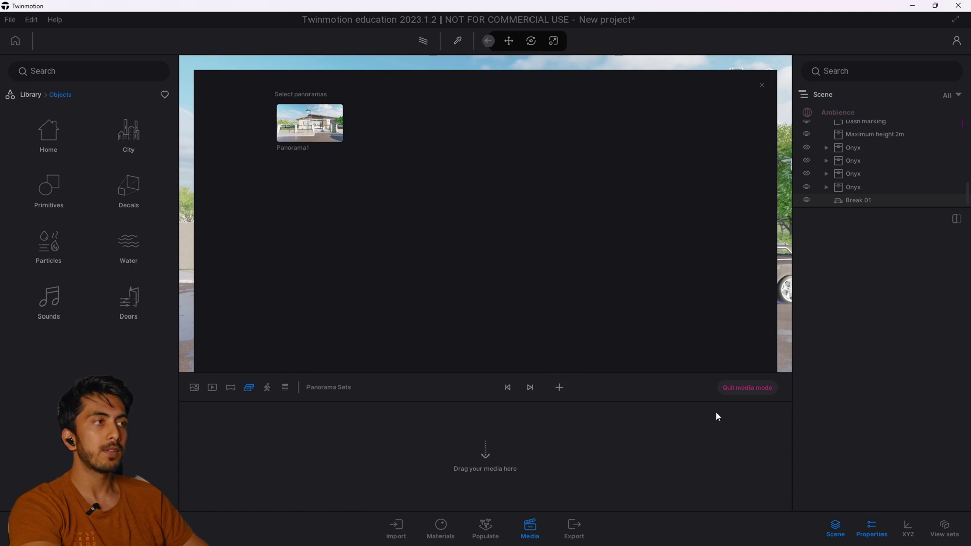
click(762, 84)
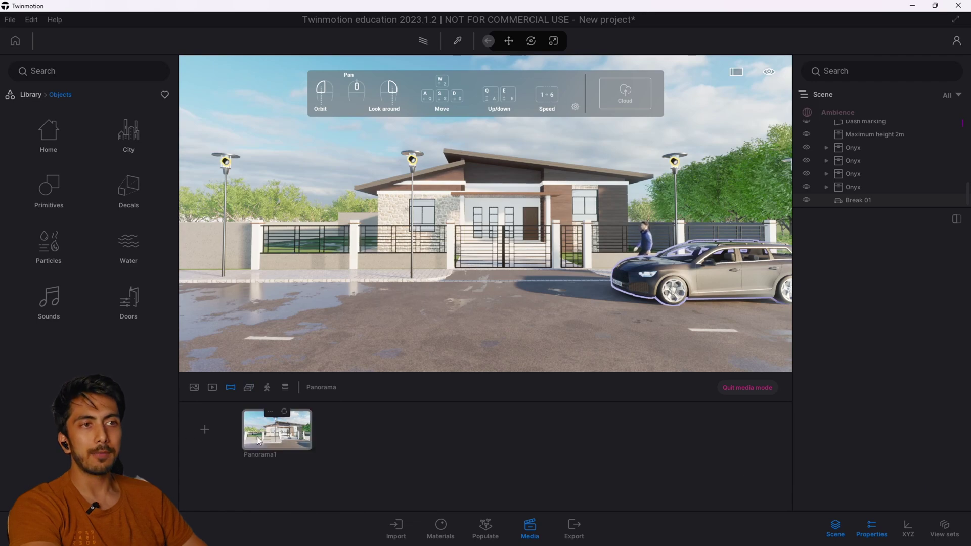
- Retake Panorama1 from a raised street viewpoint, then walk the camera to the porch
click(258, 440)
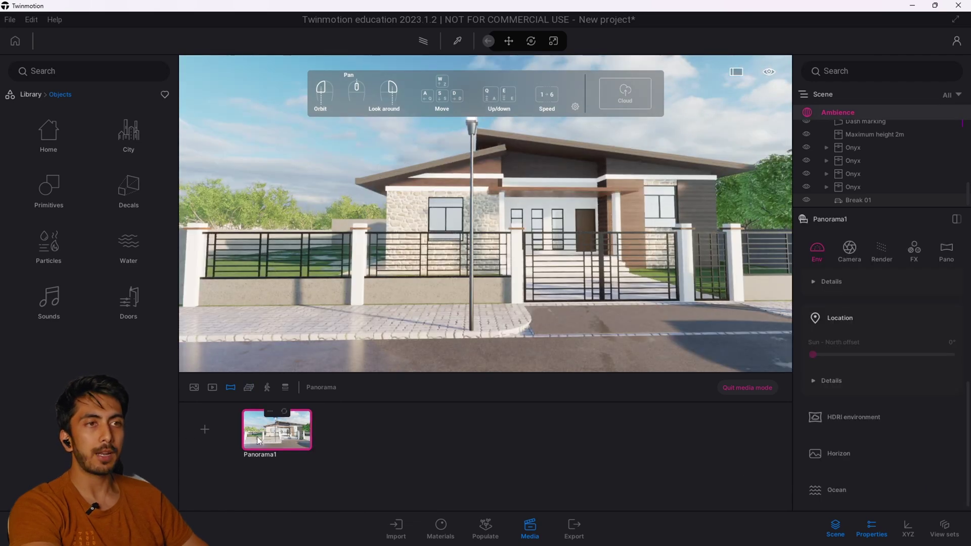
key(s)
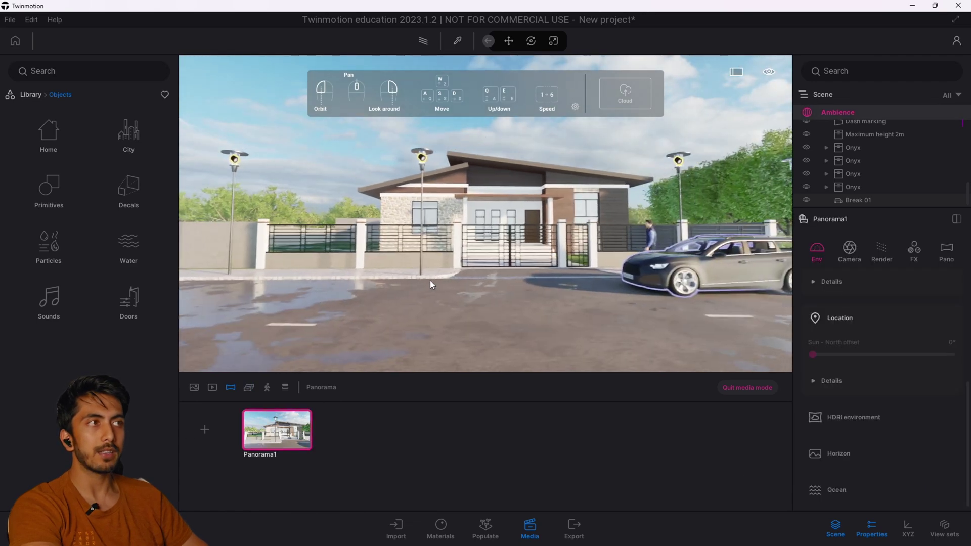
key(s)
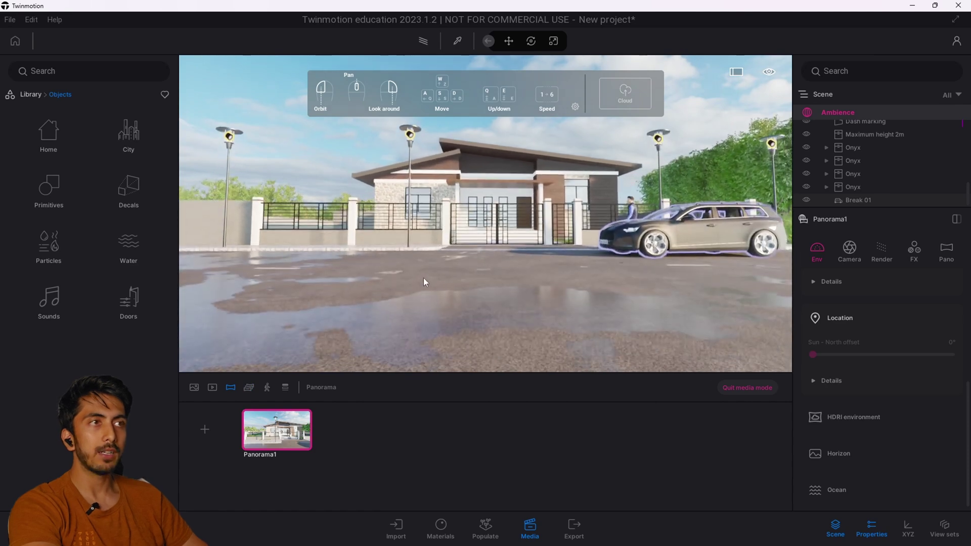
key(e)
mouse_move(276, 430)
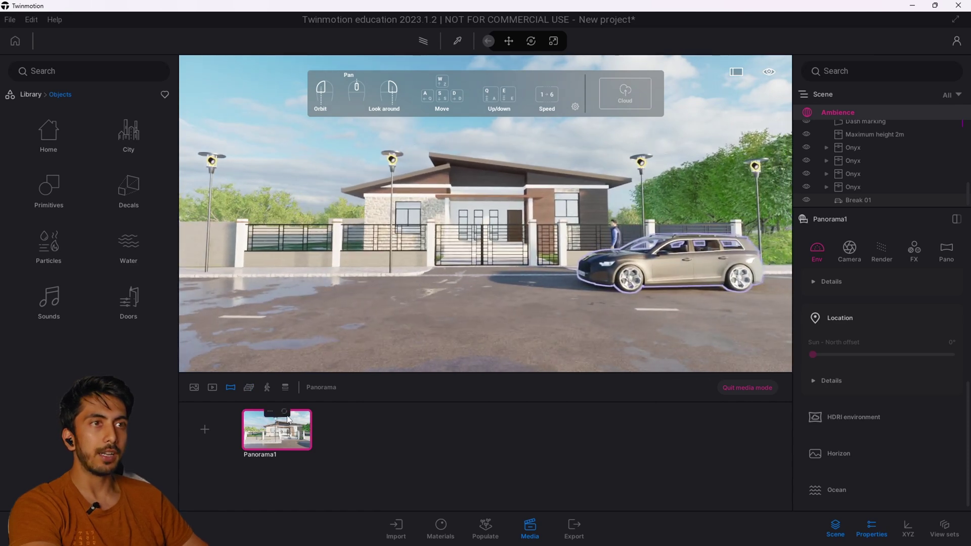
click(283, 414)
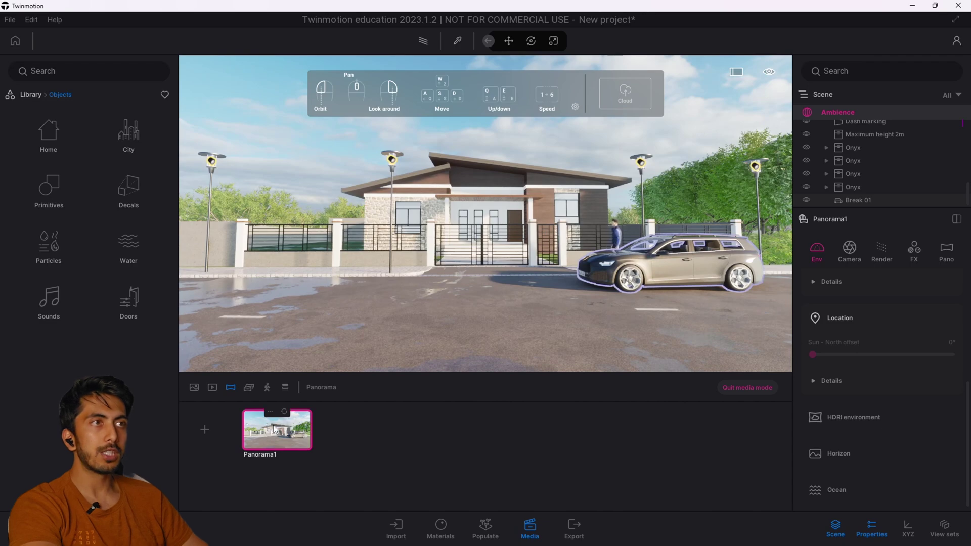
key(w)
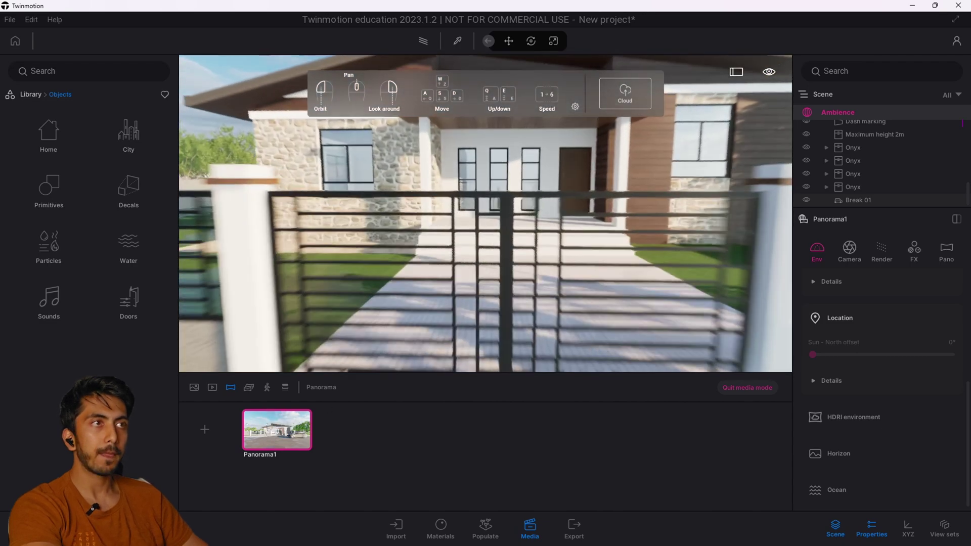
key(w)
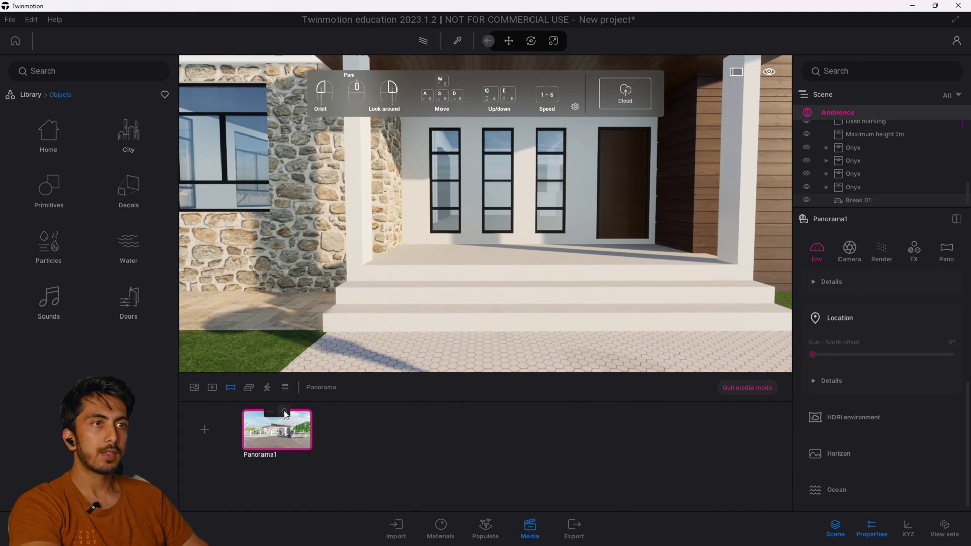
- Capture Panorama2 at the porch steps and Panorama3 from the side lawn
click(216, 429)
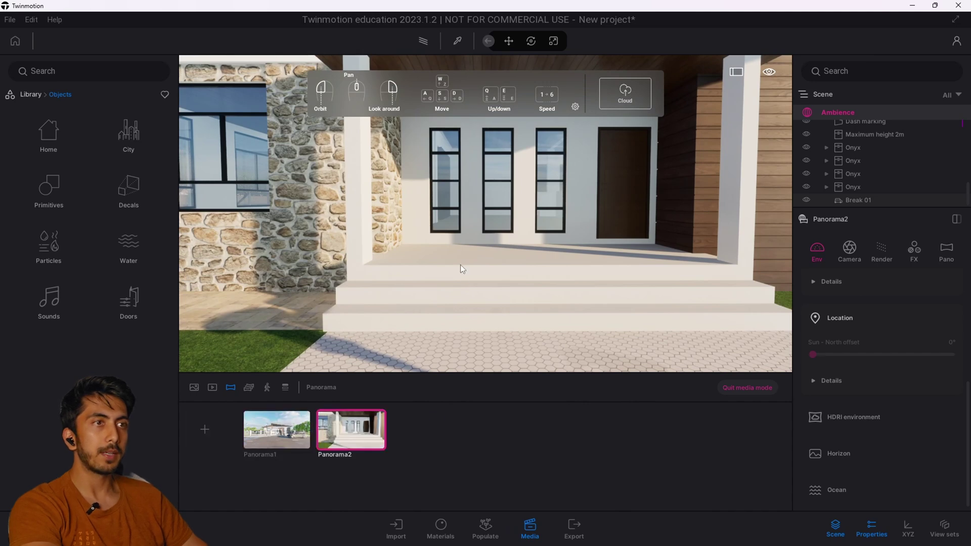
mouse_move(461, 265)
mouse_down()
mouse_move(395, 266)
mouse_move(442, 286)
mouse_up()
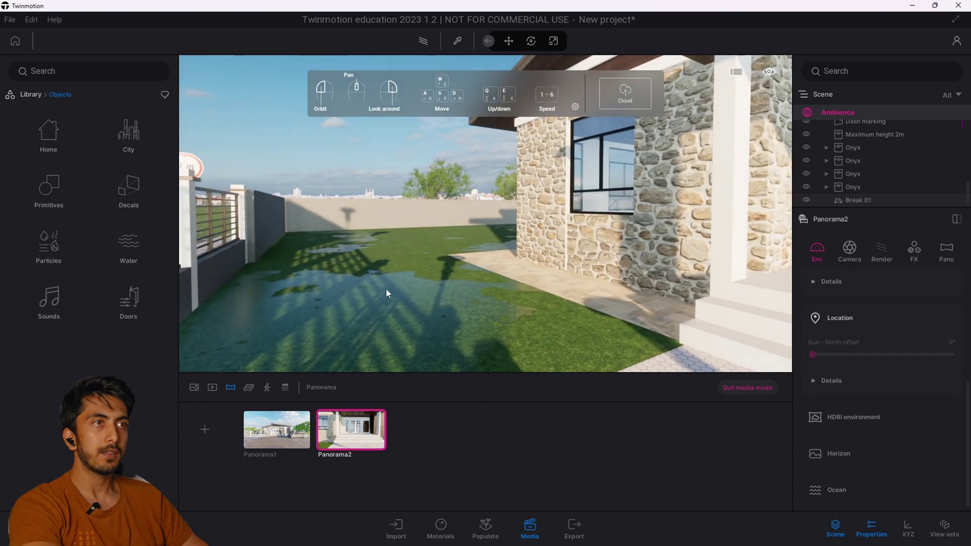
drag(383, 286, 381, 246)
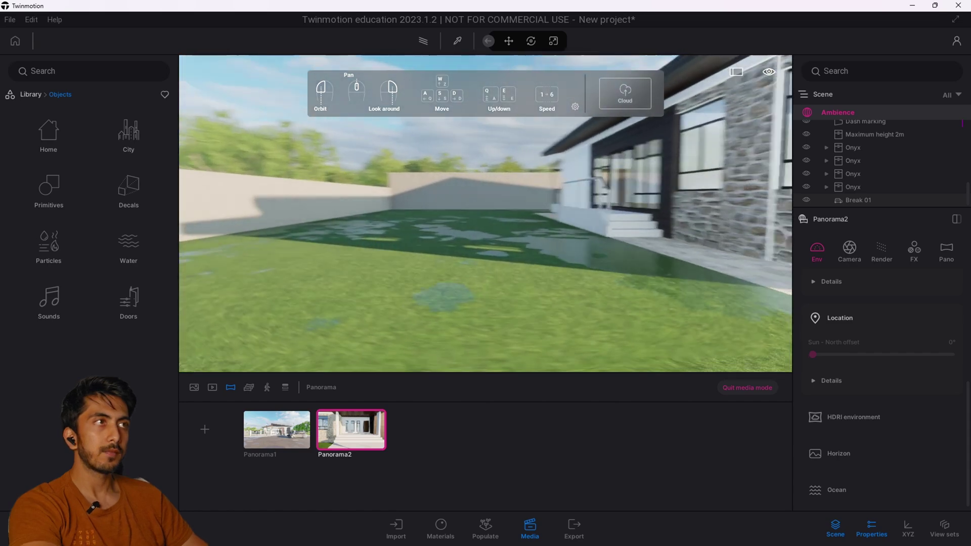
drag(381, 246, 385, 244)
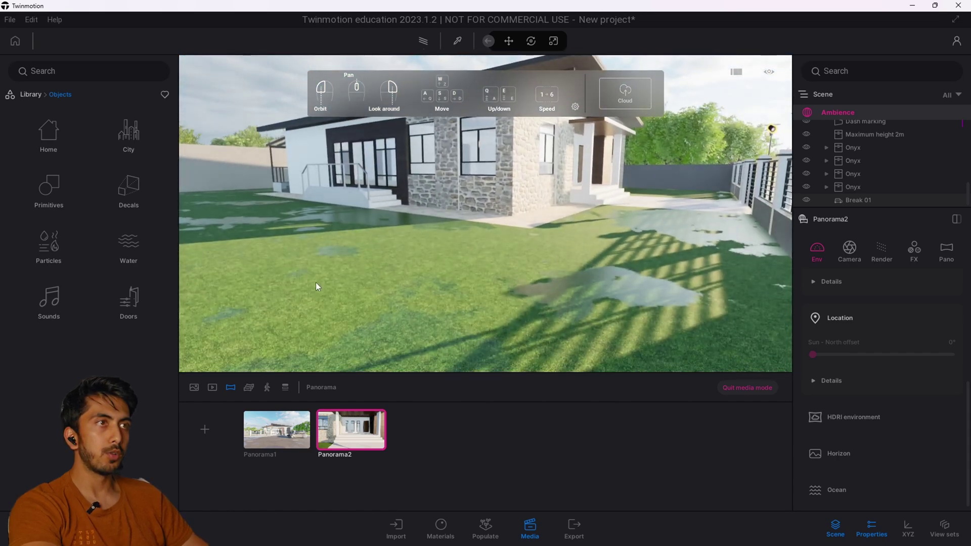
click(205, 430)
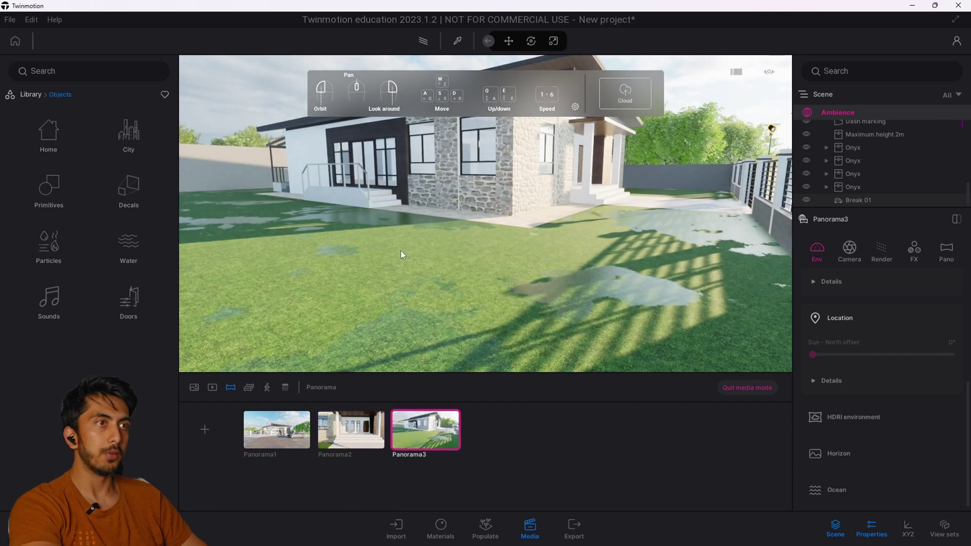
mouse_move(406, 231)
mouse_down()
mouse_move(333, 232)
mouse_move(425, 232)
mouse_move(399, 243)
mouse_up()
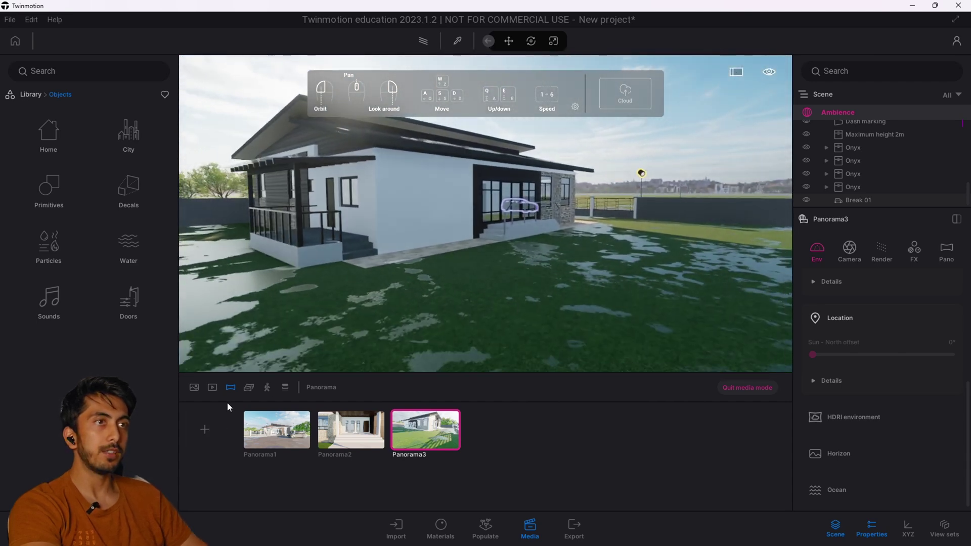
- Capture Panorama4 behind the house and Panorama5 facing the tall windows
click(214, 428)
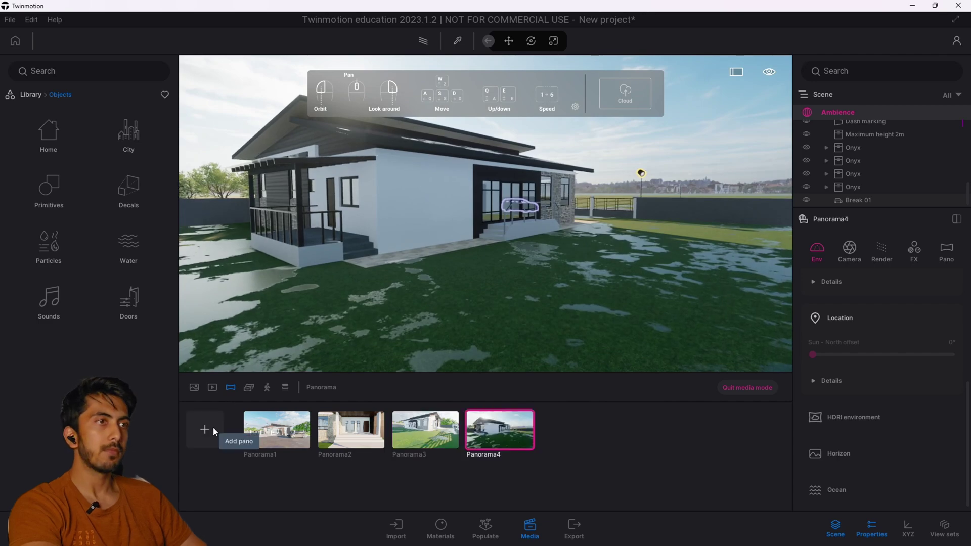
key(w)
key(w)
key(w)
key(s)
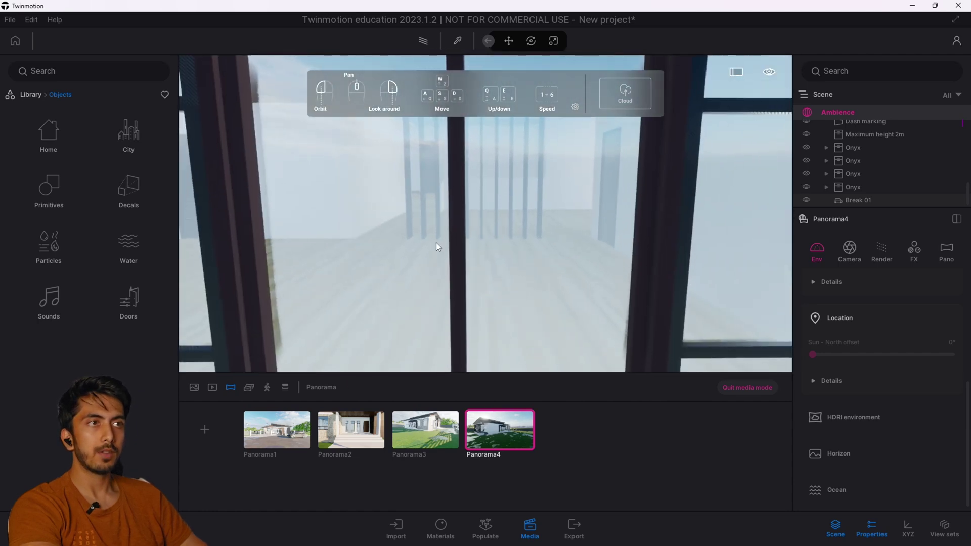
click(211, 433)
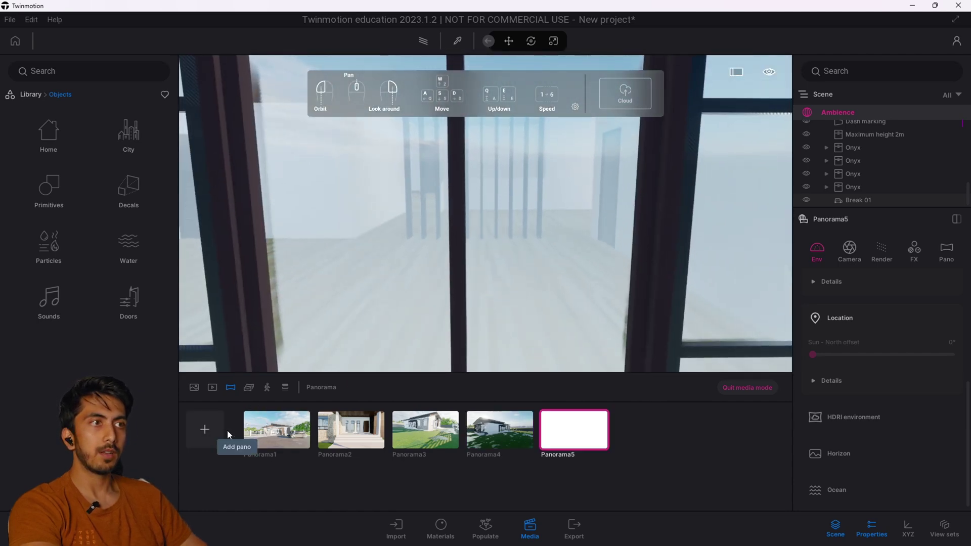
- Move the camera into the room, capture Panorama6 and look around the interior
key(w)
key(w)
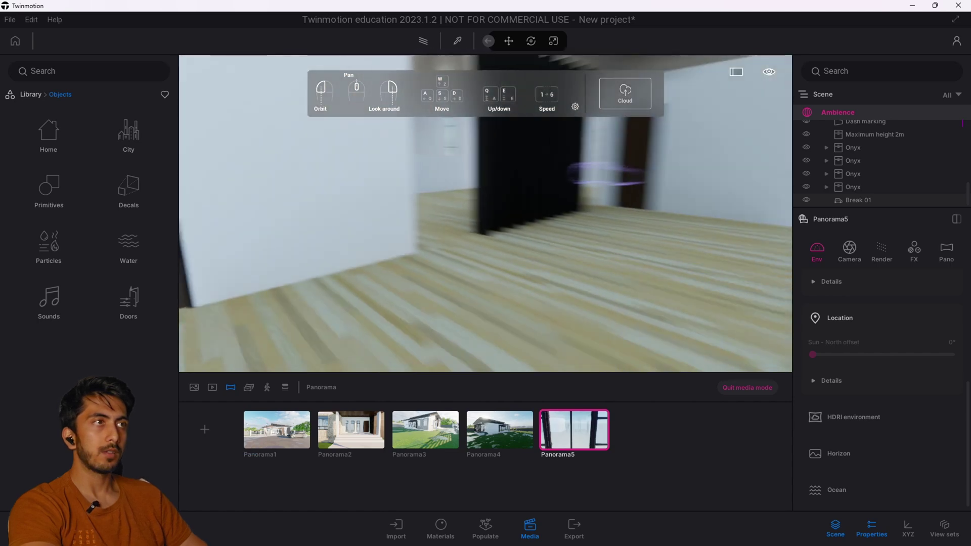
mouse_move(618, 174)
mouse_down()
mouse_move(478, 170)
mouse_move(461, 236)
mouse_up()
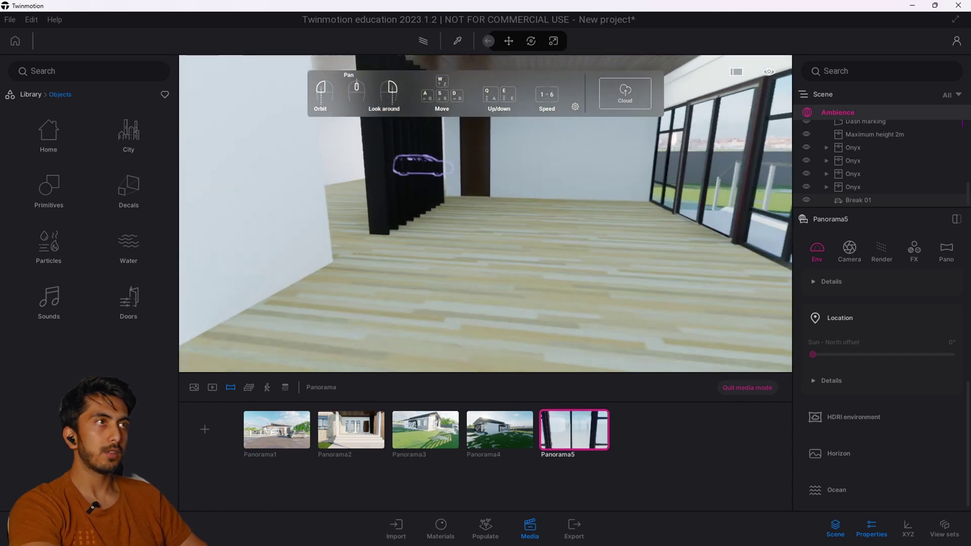
click(202, 430)
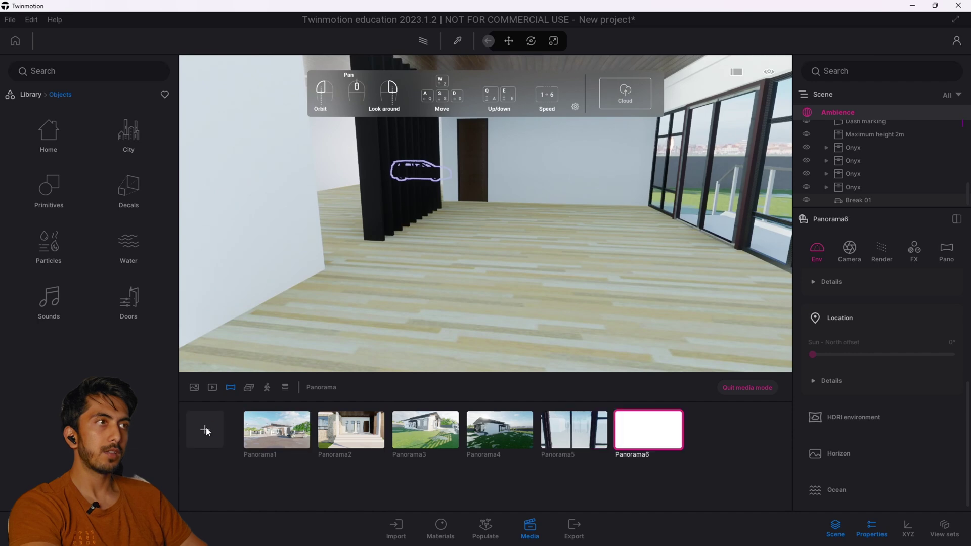
mouse_move(578, 267)
mouse_down()
mouse_move(486, 266)
mouse_move(456, 228)
mouse_up()
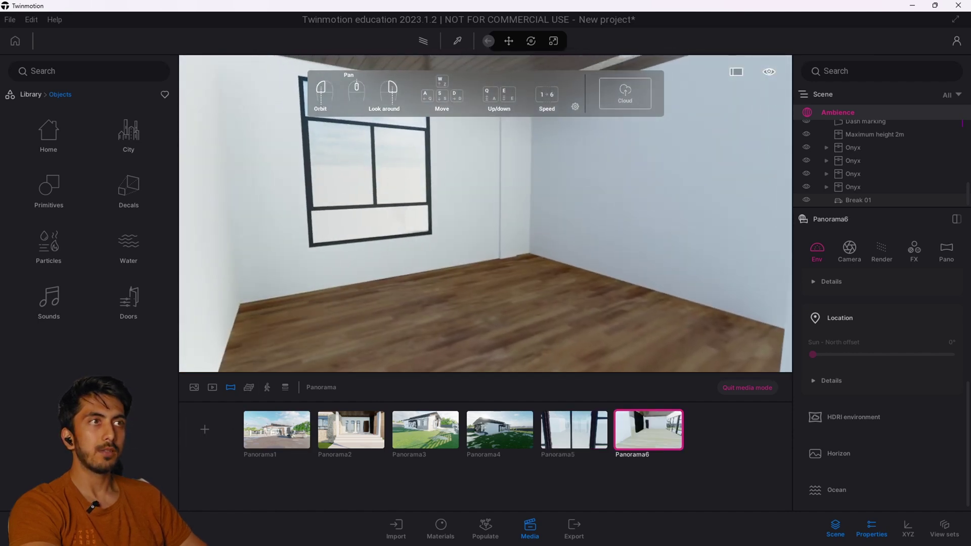
mouse_move(485, 227)
mouse_down()
mouse_move(576, 227)
mouse_move(531, 228)
mouse_move(590, 261)
mouse_up()
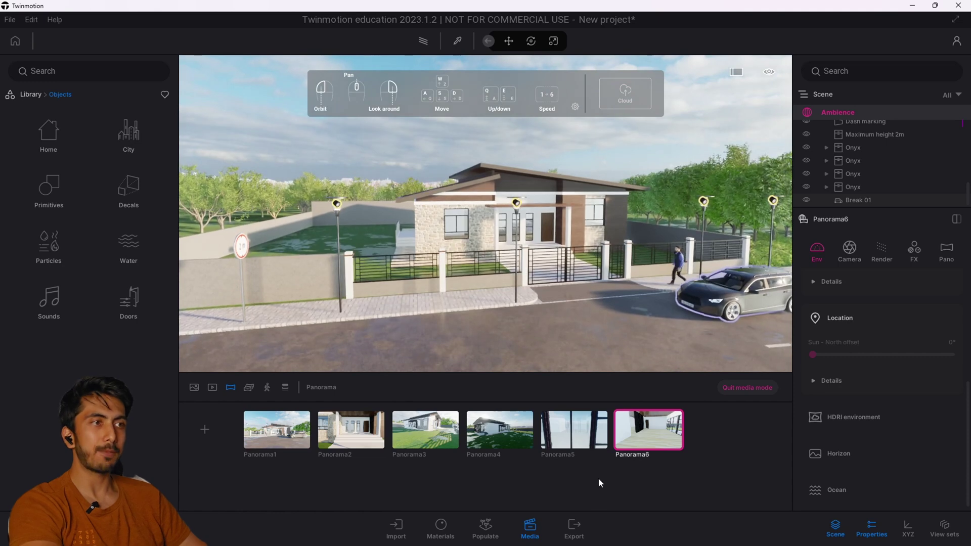
- Delete Panorama Set1 and fill a new set with all six panoramas, Panorama2 first
mouse_move(277, 430)
click(248, 388)
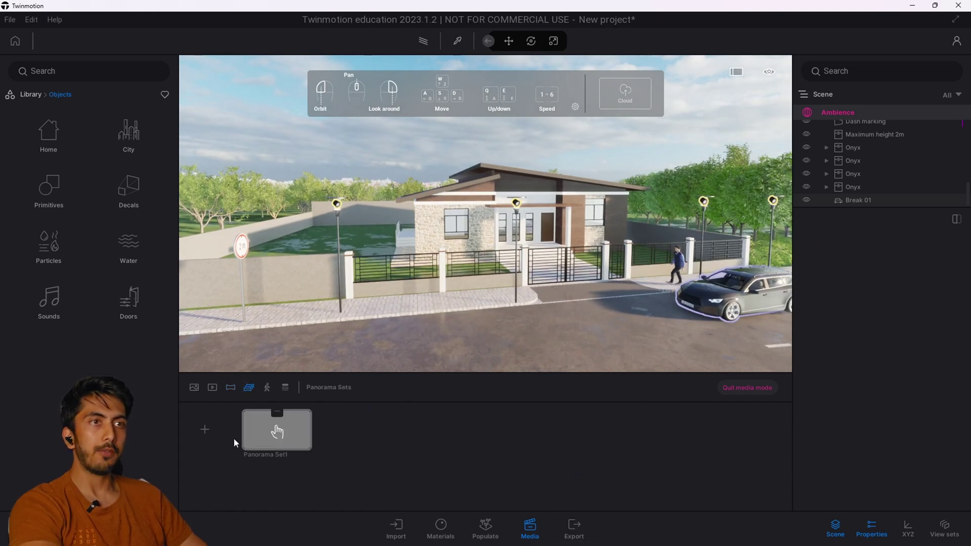
key(Delete)
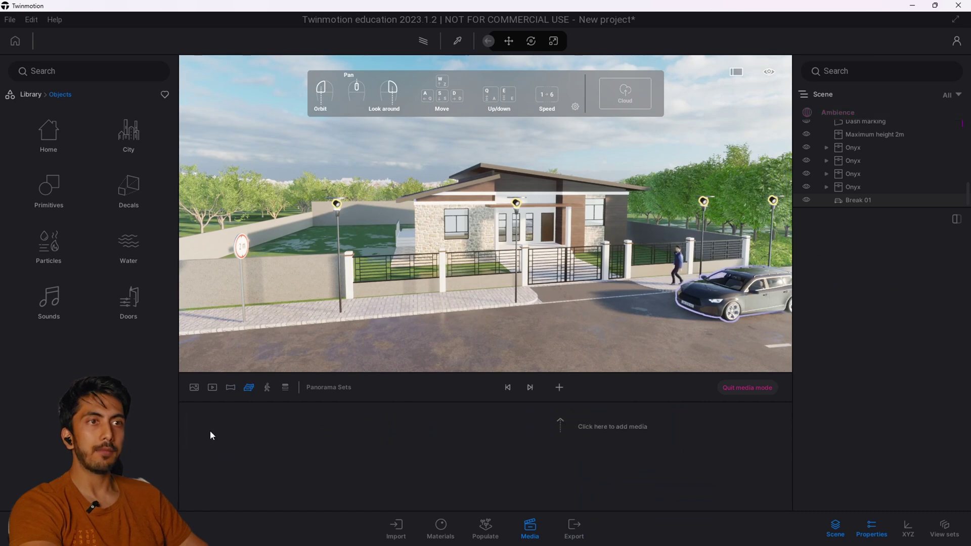
click(559, 389)
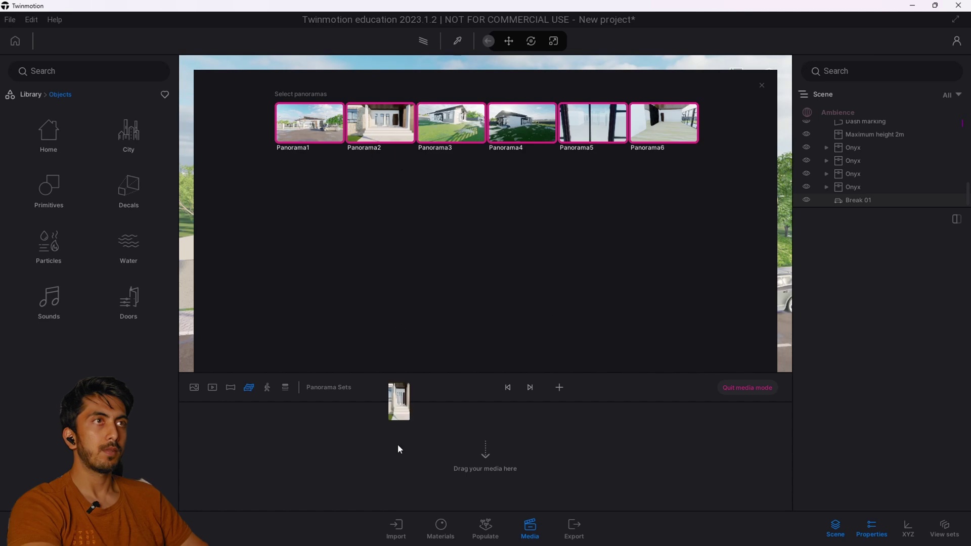
drag(396, 458, 397, 462)
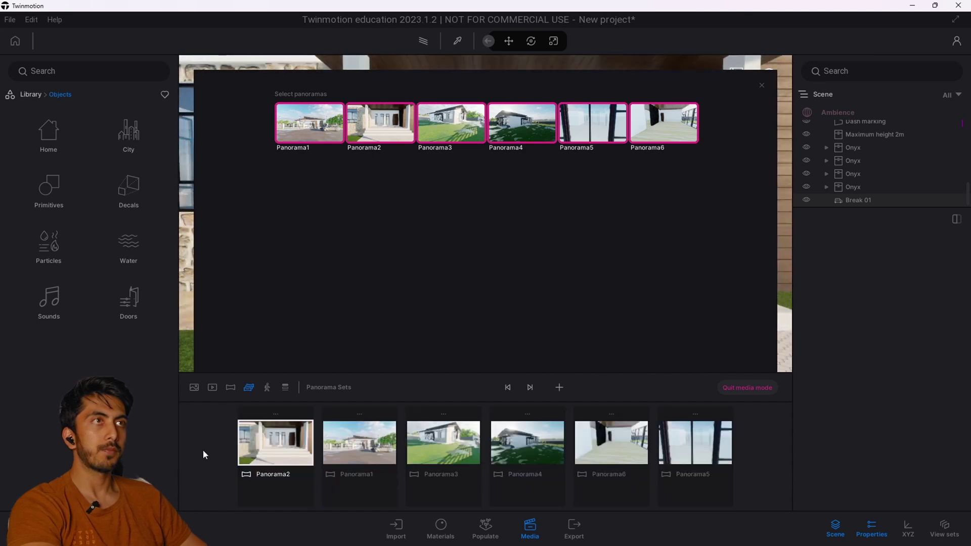
click(762, 86)
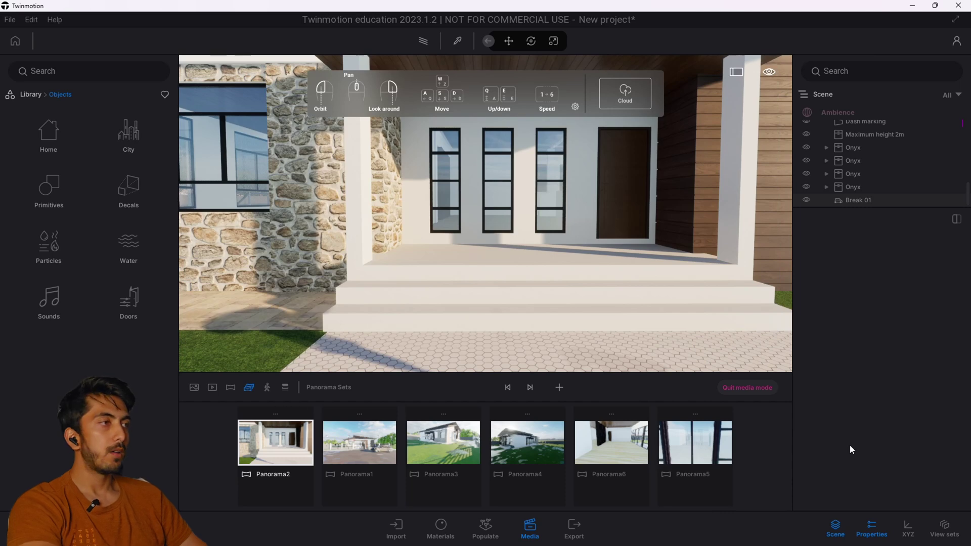
- Select Panorama Set2 as the Cloud panorama set to export
click(568, 538)
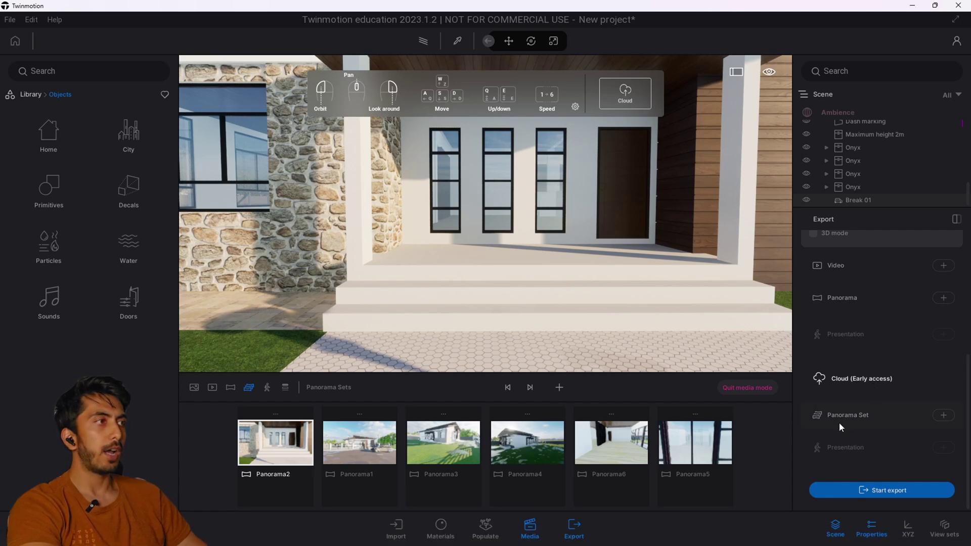
click(942, 416)
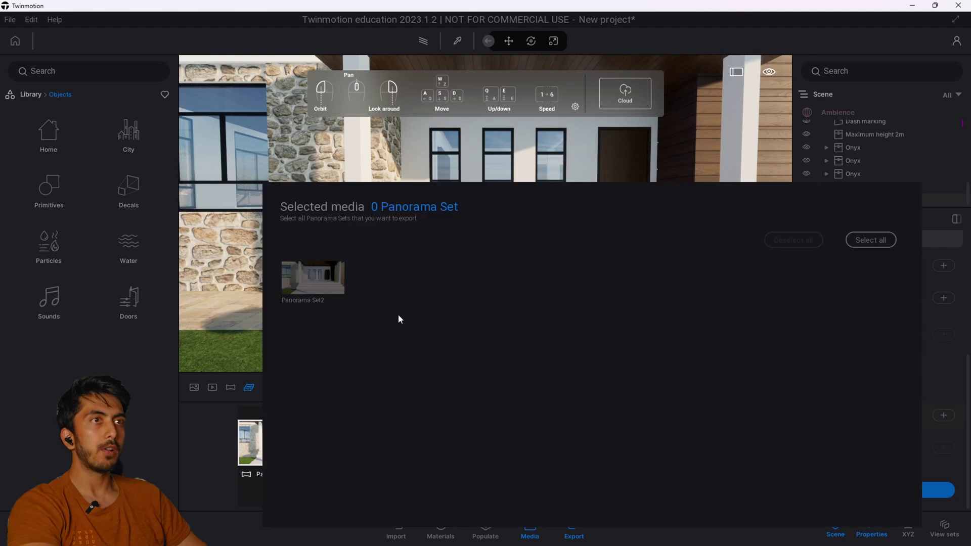
click(326, 293)
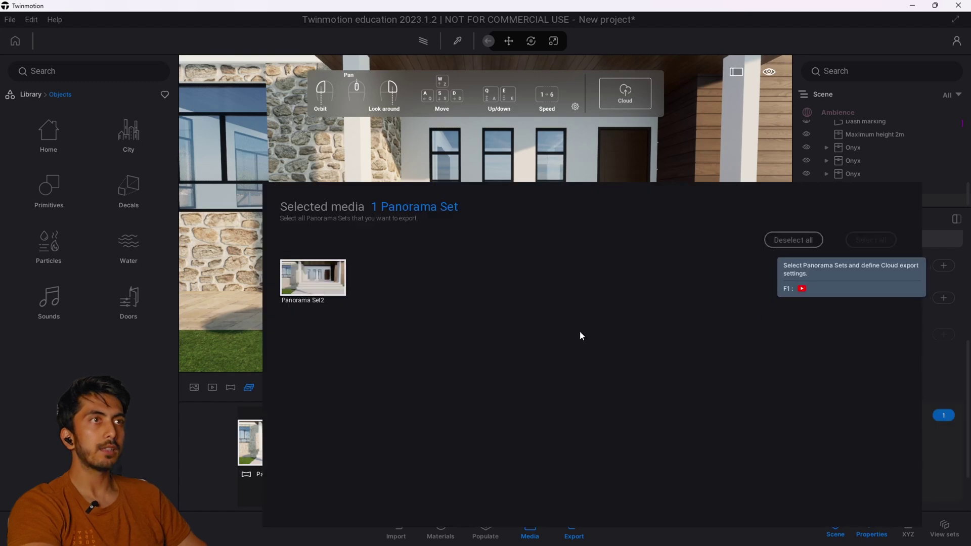
click(160, 448)
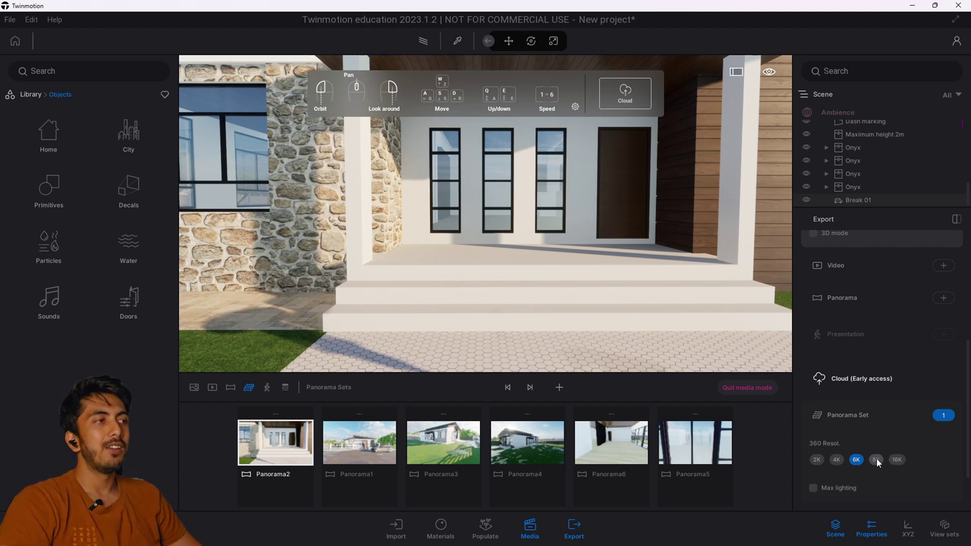
scroll(902, 459, down, 2)
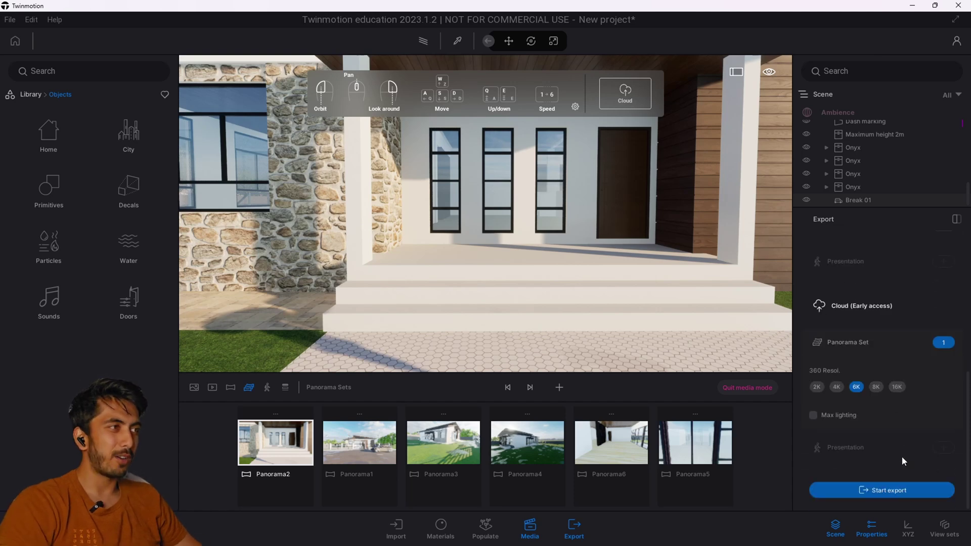
- Start the Cloud export and confirm the destination folder to upload Panorama Set2
click(914, 493)
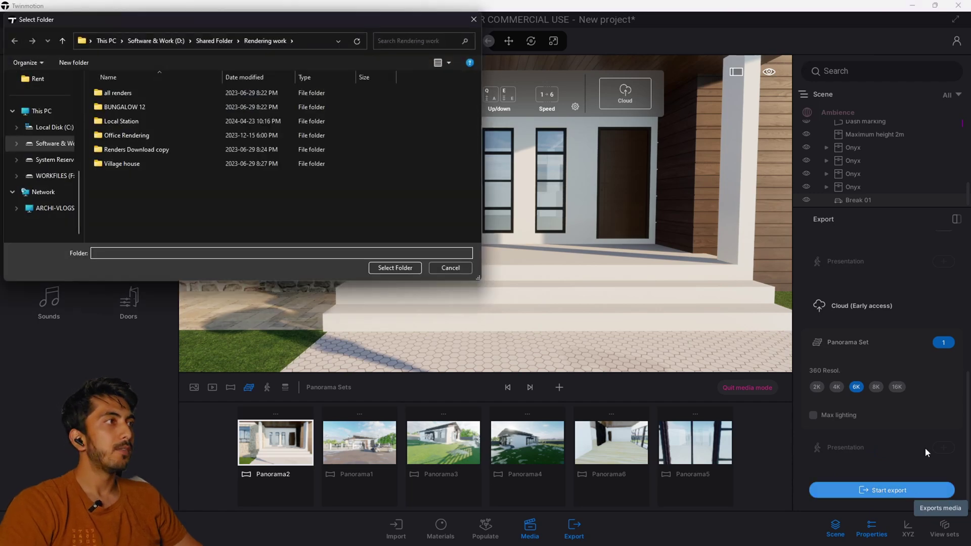
click(468, 16)
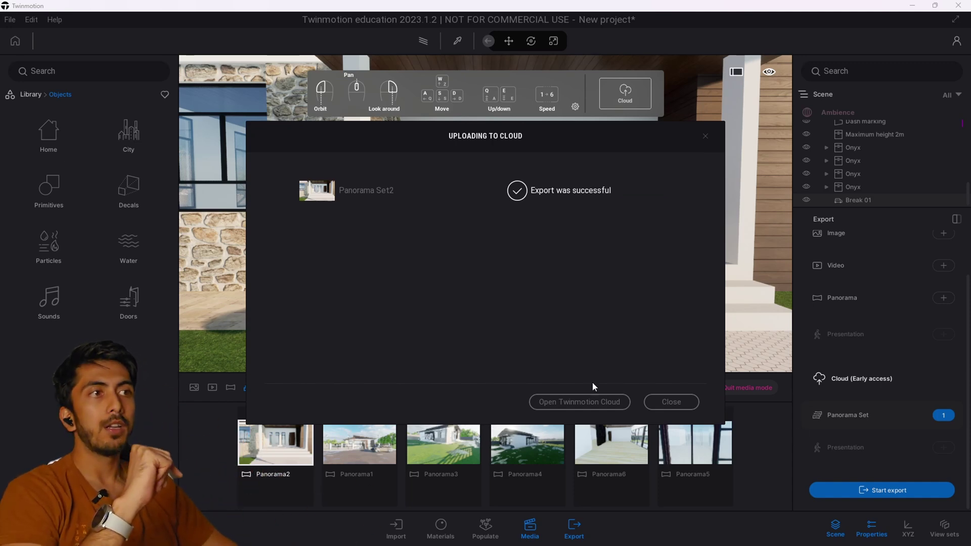
- Open Twinmotion Cloud, then download, view and close Panorama Set2's QR code image
click(590, 406)
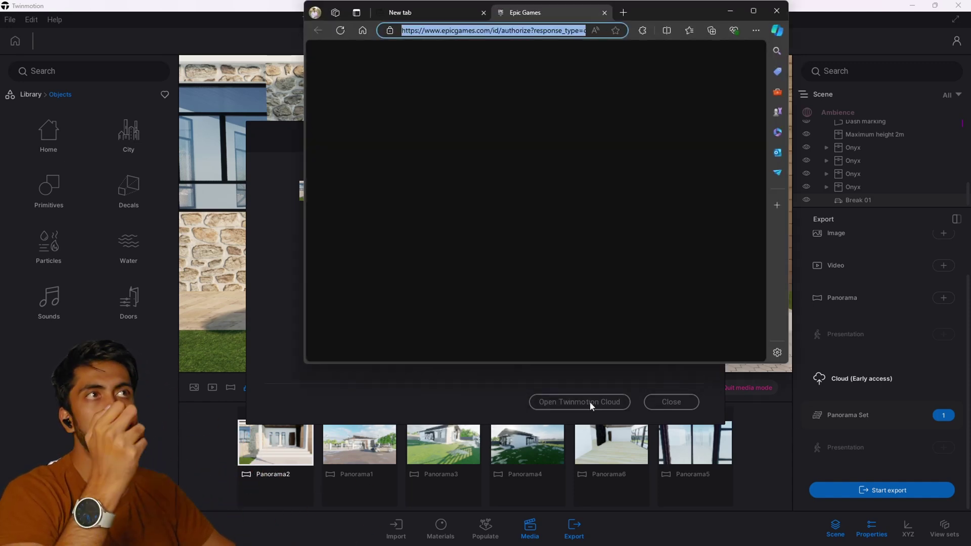
click(753, 11)
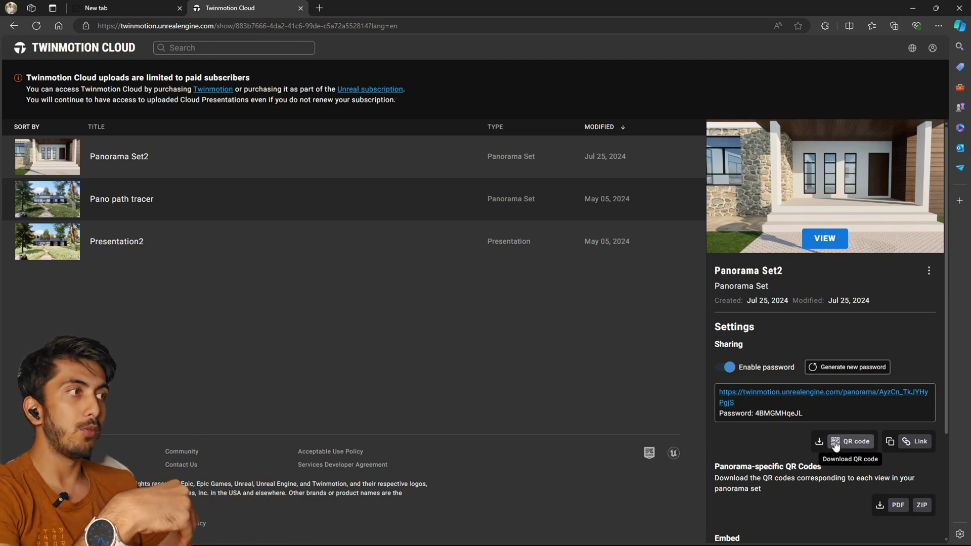
click(818, 442)
click(767, 62)
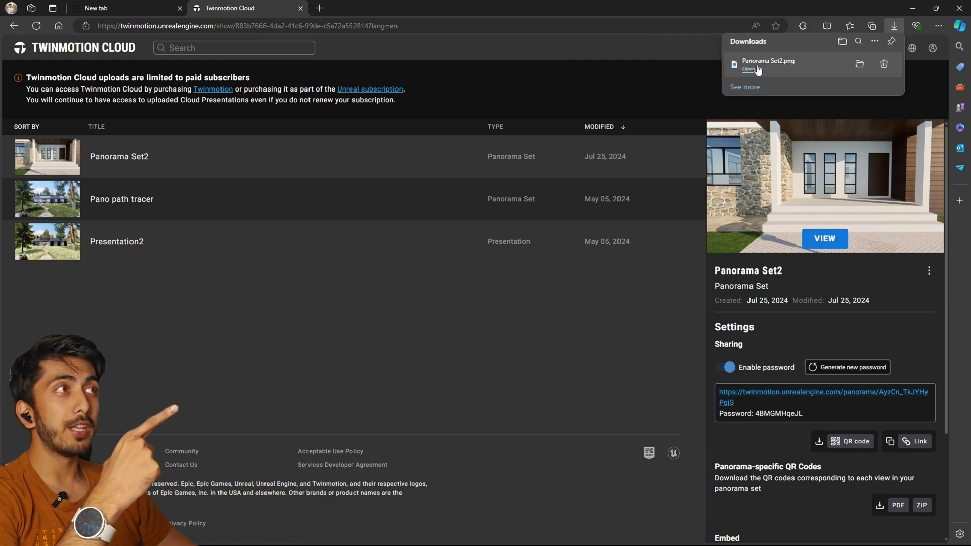
scroll(531, 280, up, 3)
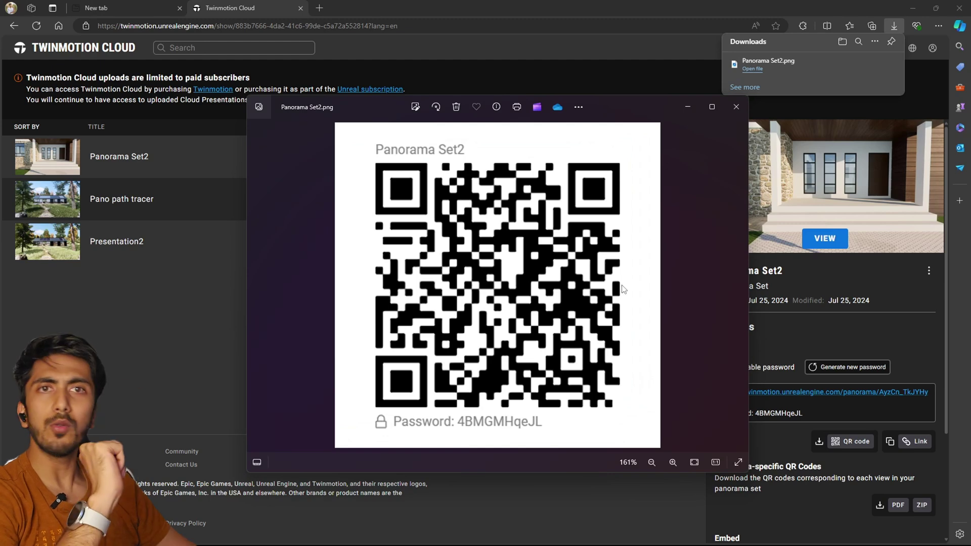
click(214, 293)
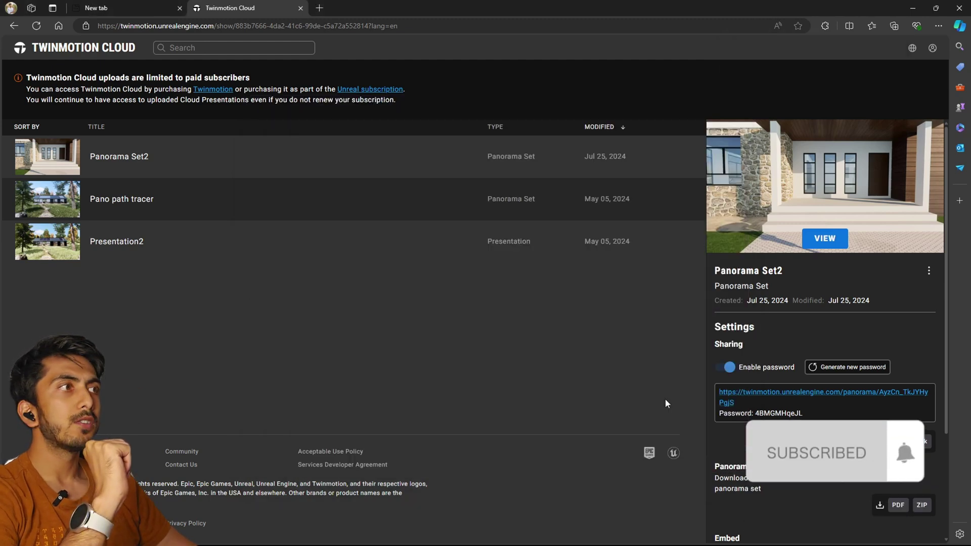
- Launch the 360° viewer for Panorama Set2, look across the lawn, then view the terrace panorama
click(822, 239)
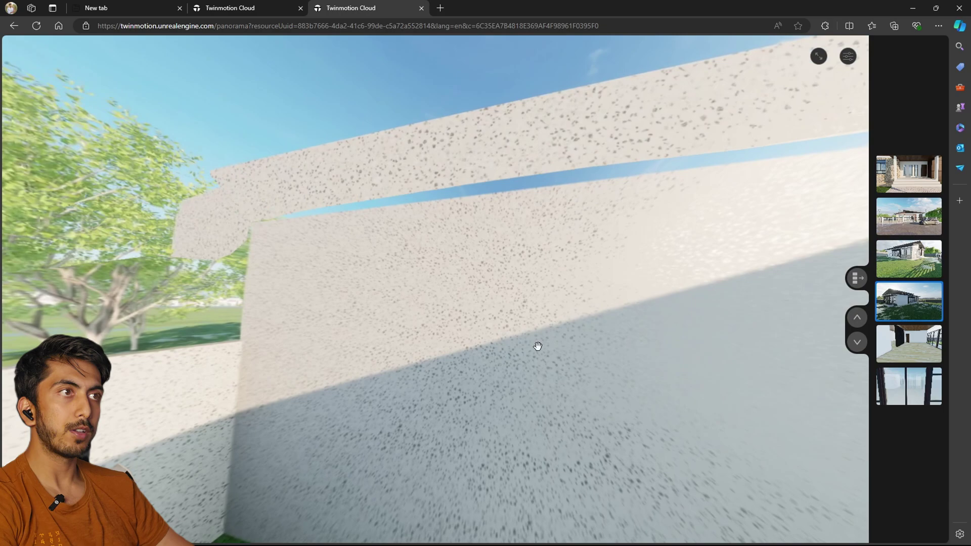
mouse_move(538, 347)
mouse_down()
mouse_move(267, 305)
mouse_move(512, 375)
mouse_up()
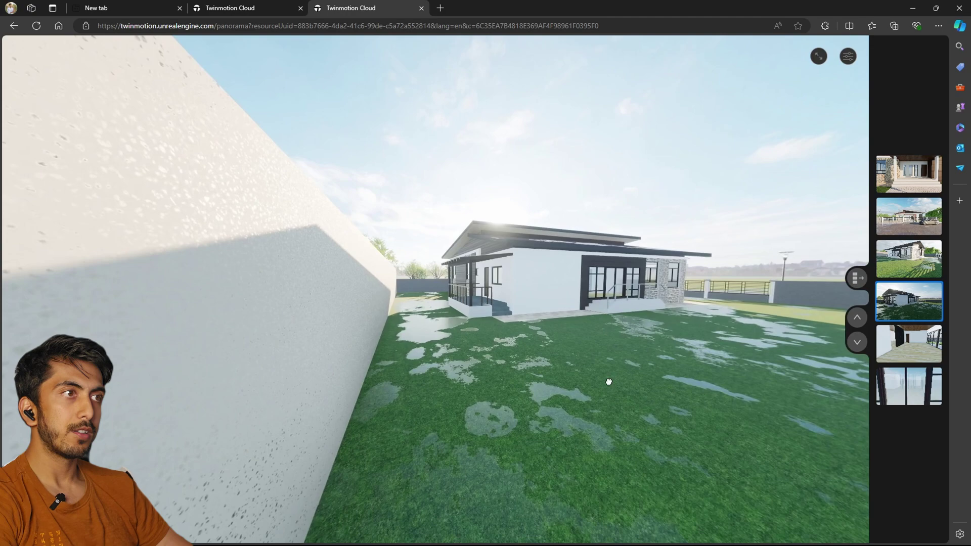
drag(512, 375, 679, 354)
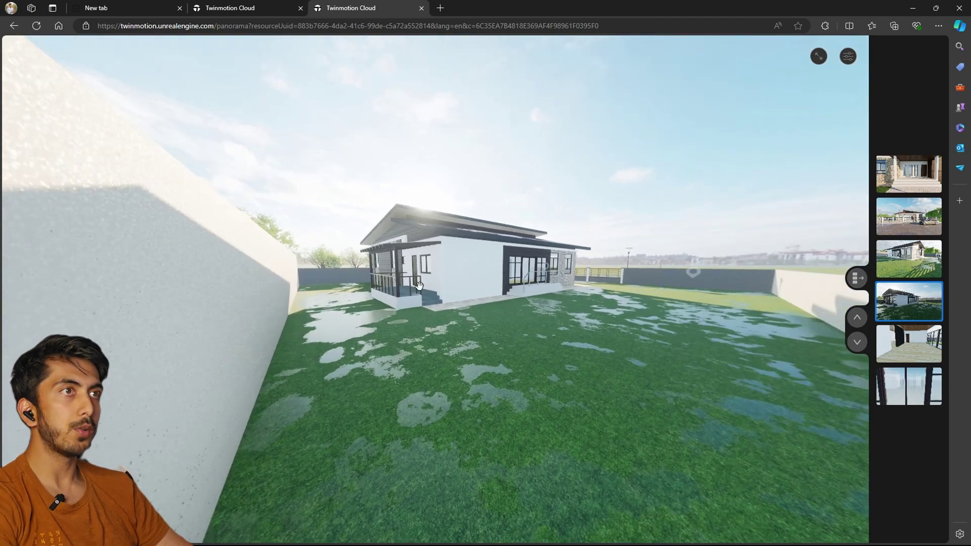
click(543, 272)
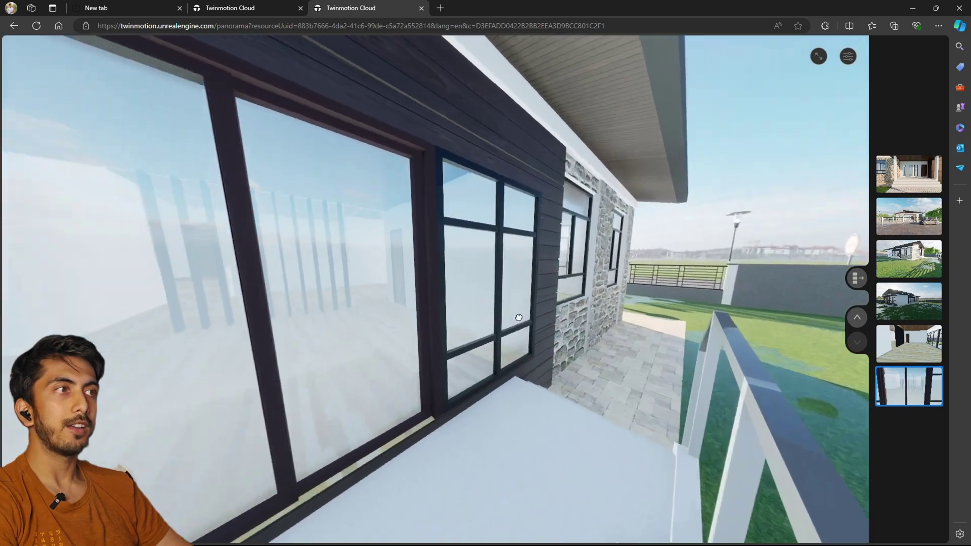
mouse_move(519, 317)
mouse_down()
mouse_move(681, 321)
mouse_move(441, 296)
mouse_up()
mouse_move(602, 295)
mouse_down()
mouse_move(422, 275)
mouse_move(730, 289)
mouse_move(333, 290)
mouse_move(511, 259)
mouse_up()
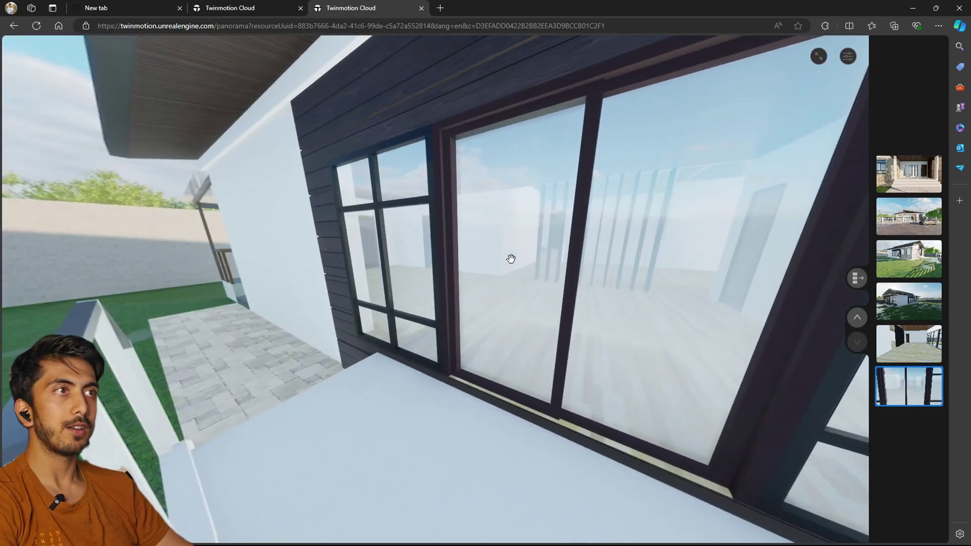
- Enter the interior room panorama, look toward its doors, then jump to the street view
click(391, 243)
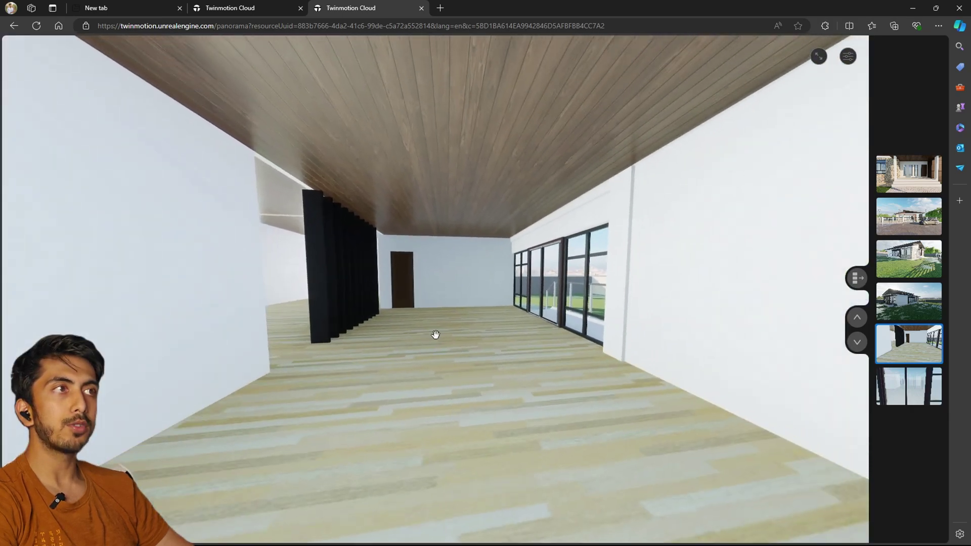
drag(434, 335, 620, 342)
drag(318, 284, 382, 306)
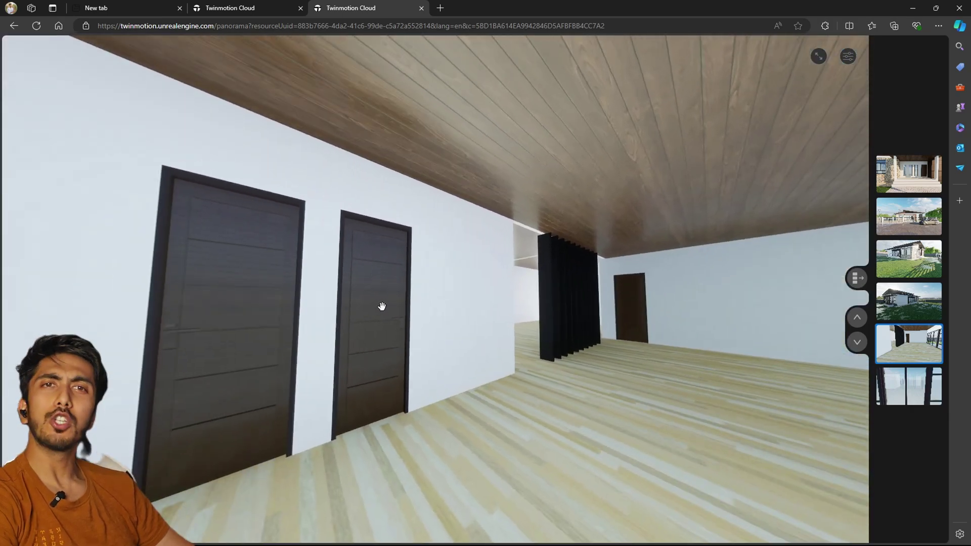
click(382, 306)
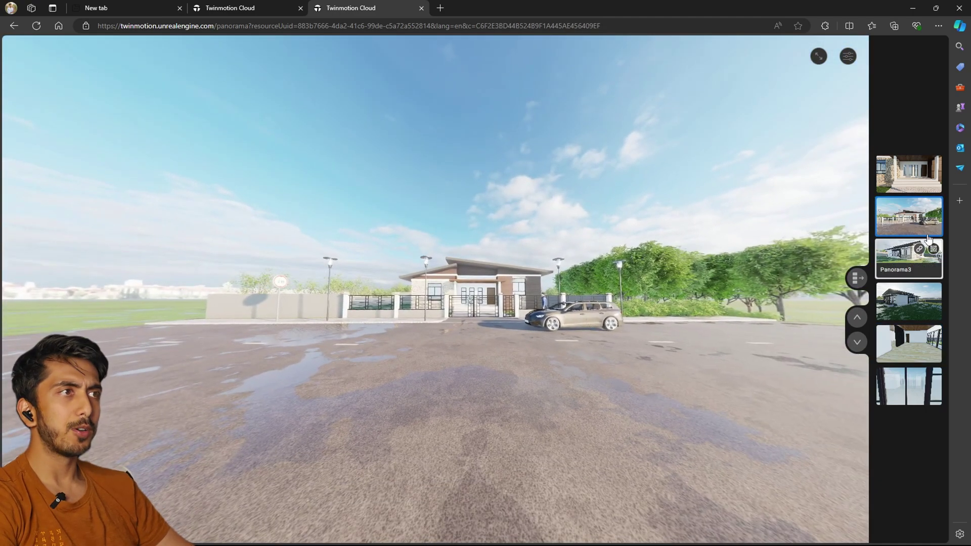
mouse_move(909, 259)
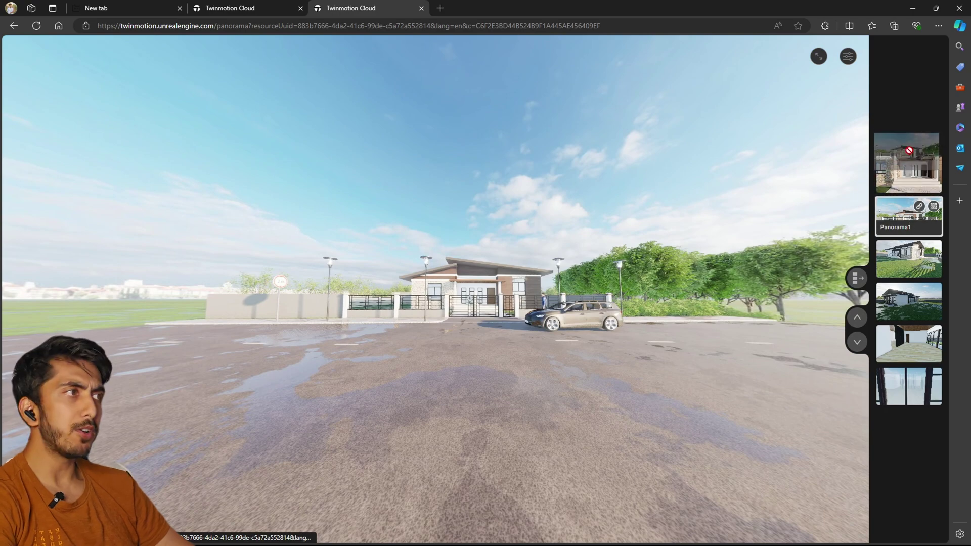
- Move between the Panorama3 lawn and street views, finishing on the first panorama
click(914, 264)
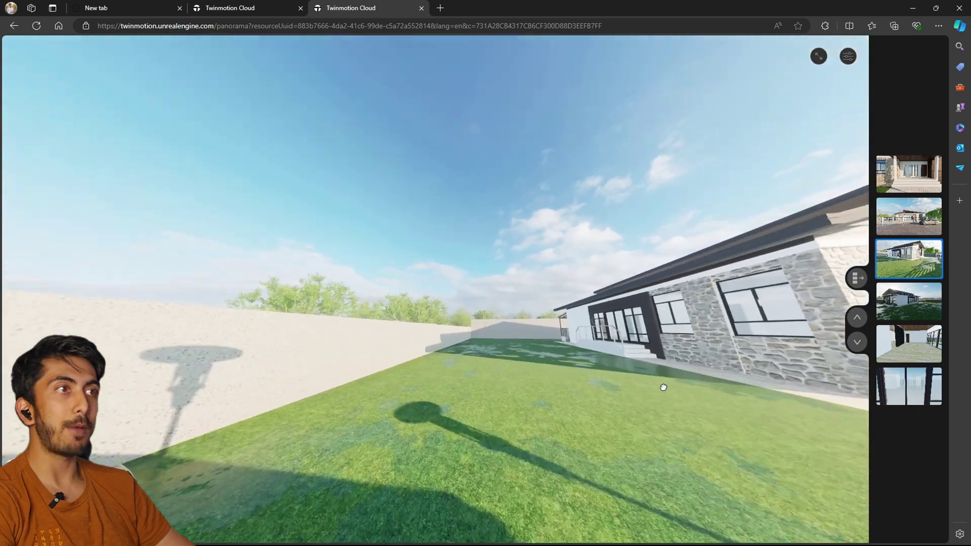
mouse_move(661, 386)
mouse_down()
mouse_move(408, 345)
mouse_move(453, 324)
mouse_up()
scroll(454, 328, up, 2)
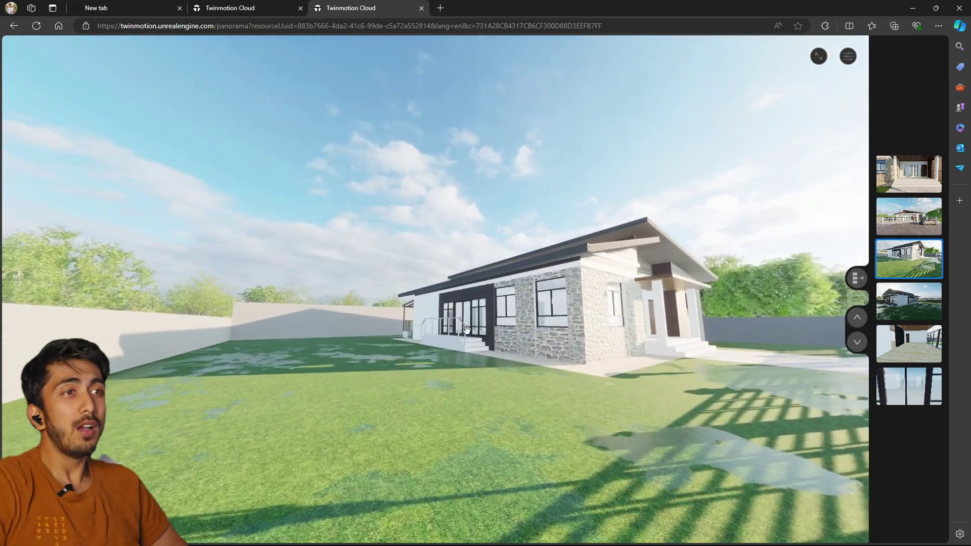
scroll(468, 339, down, 2)
click(857, 318)
click(858, 343)
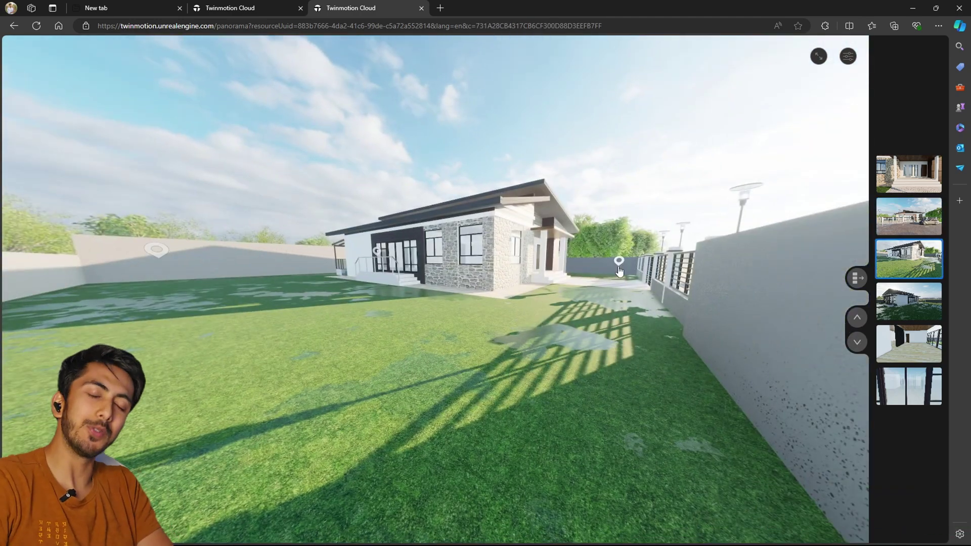
click(619, 266)
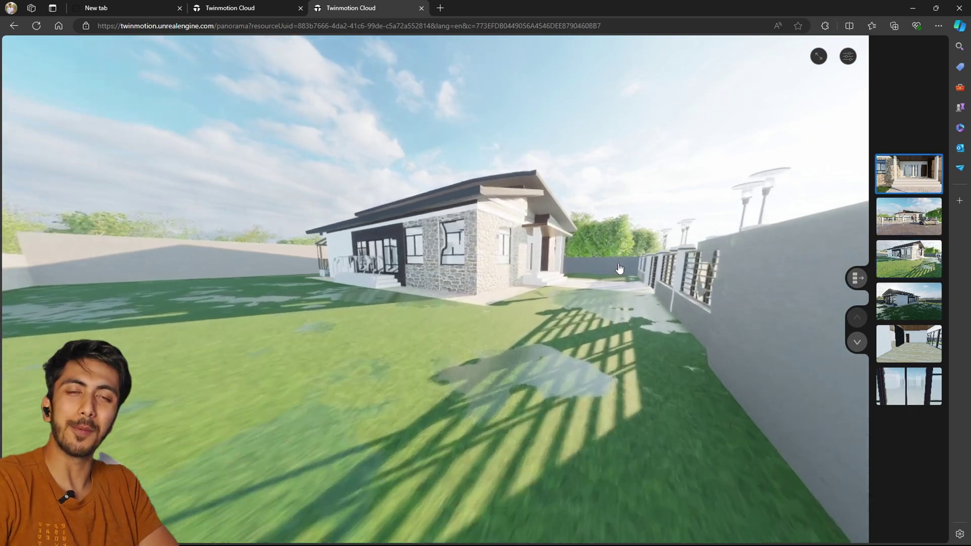